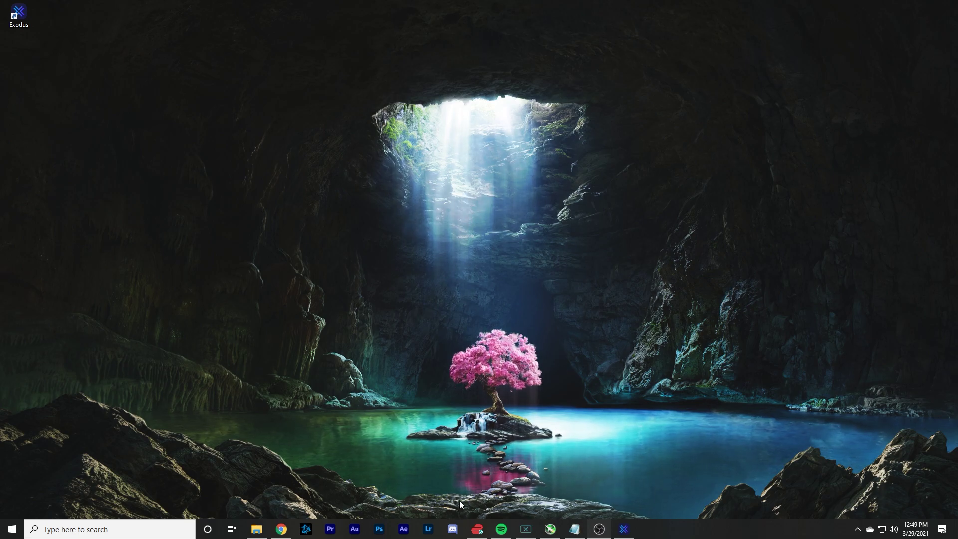
# - Bring the Exodus website back in Chrome, then open the Exodus desktop wallet on Ravencoin
pyautogui.click(284, 528)
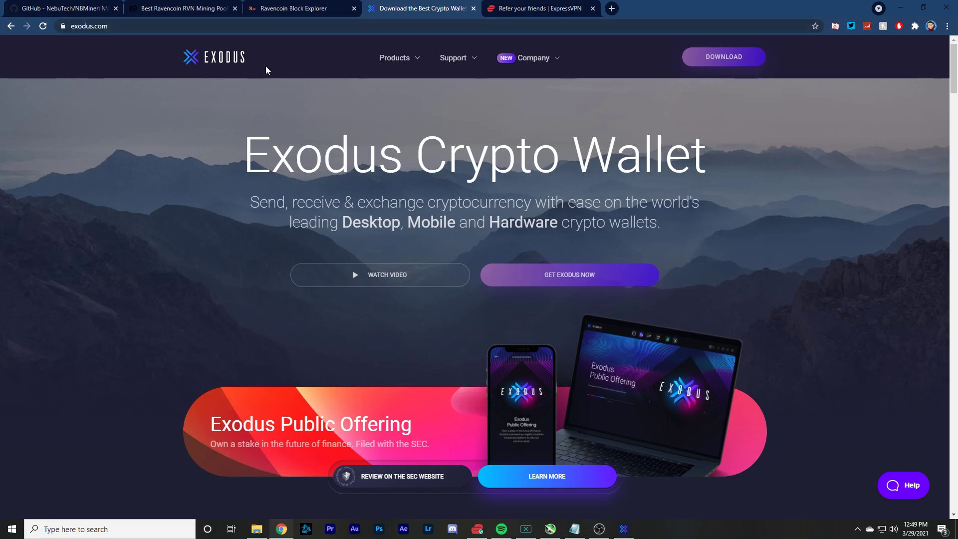
pyautogui.click(623, 528)
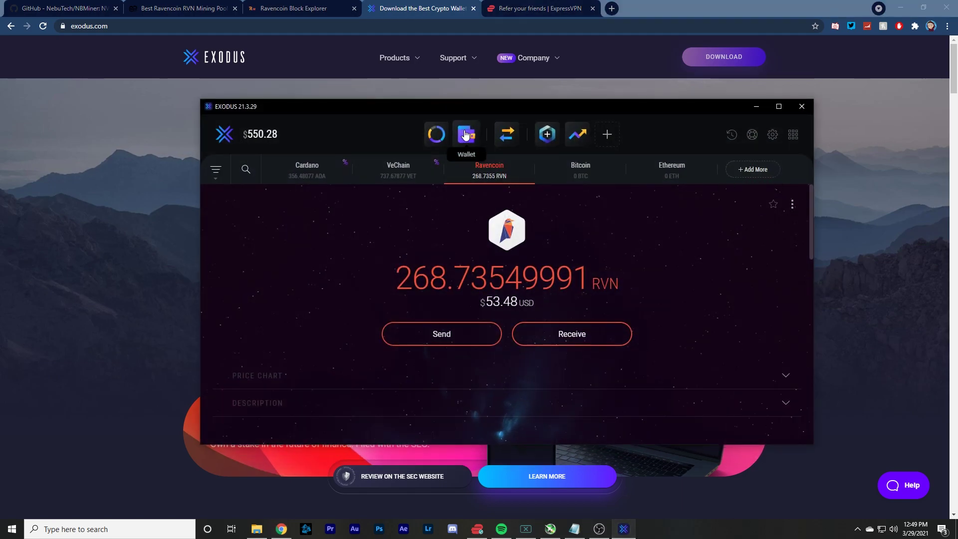
# - Search the asset list for 'raven' and return to the Ravencoin wallet holding 268.73549991 RVN
pyautogui.click(761, 170)
pyautogui.write('raven')
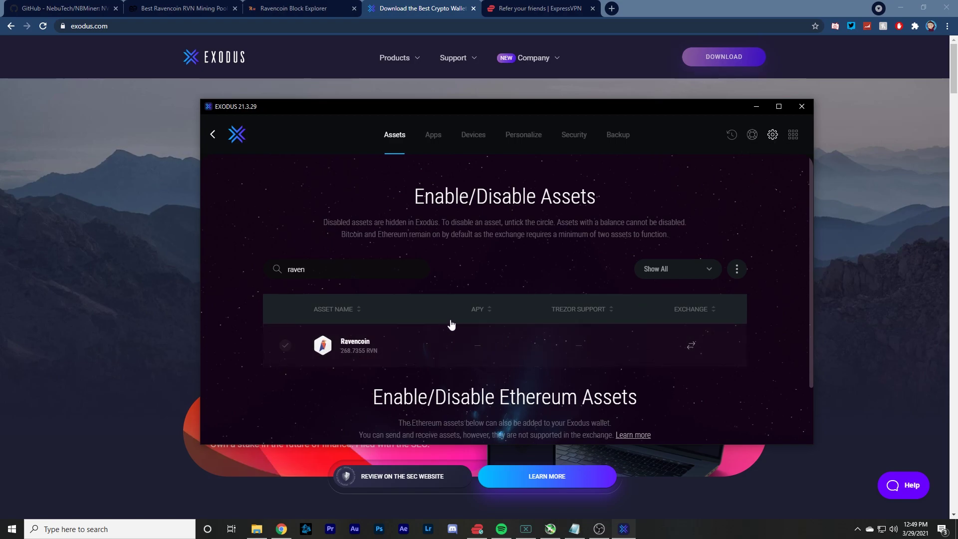
pyautogui.click(213, 134)
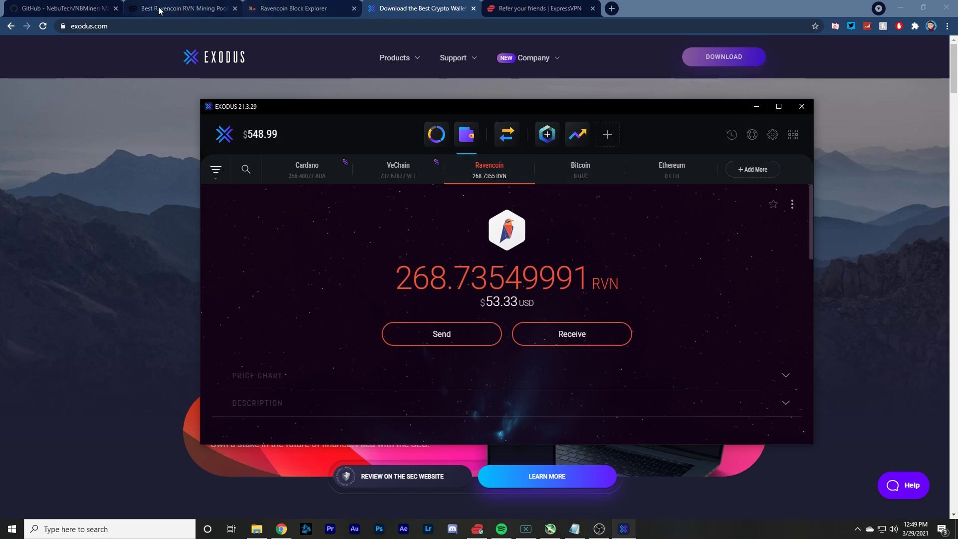
# - Go from the NBMiner GitHub readme to the v37.1 release assets, including NBMiner_37.1_Win.zip
pyautogui.click(75, 8)
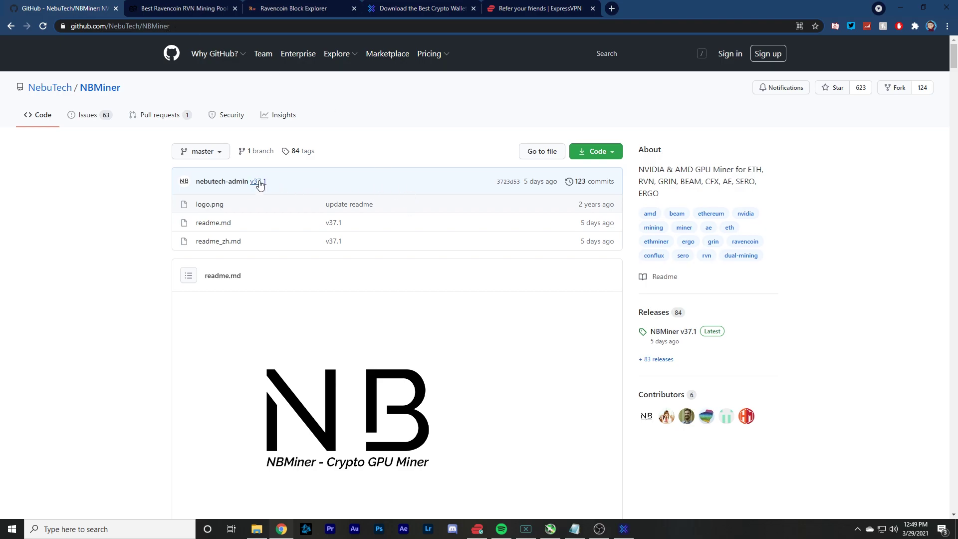
pyautogui.scroll(-5, 381, 215)
pyautogui.scroll(-8, 349, 222)
pyautogui.scroll(2, 230, 277)
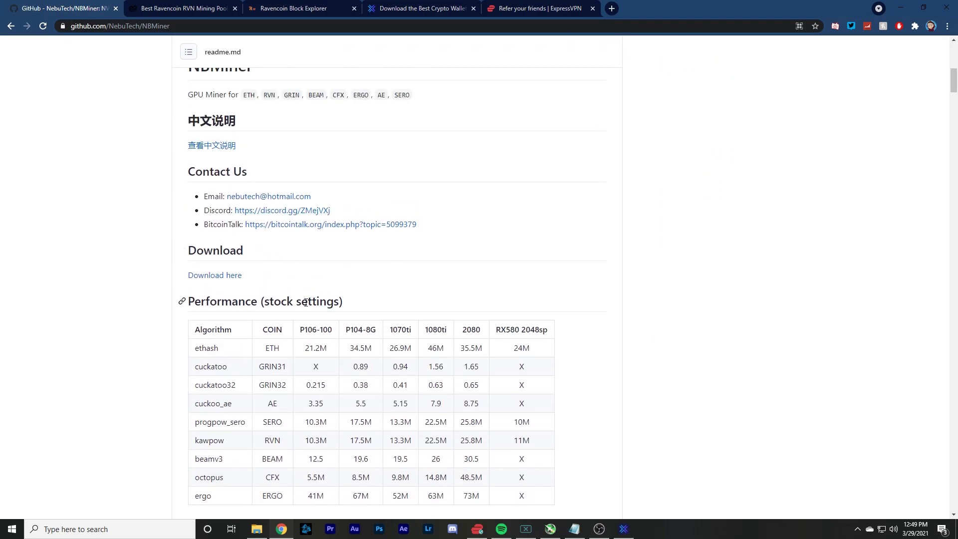
pyautogui.click(231, 276)
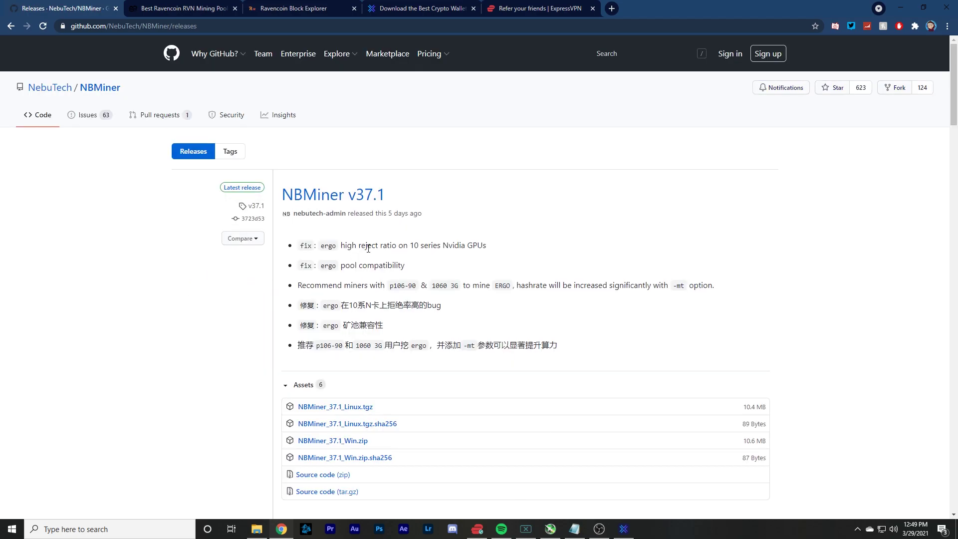
pyautogui.scroll(-2, 418, 367)
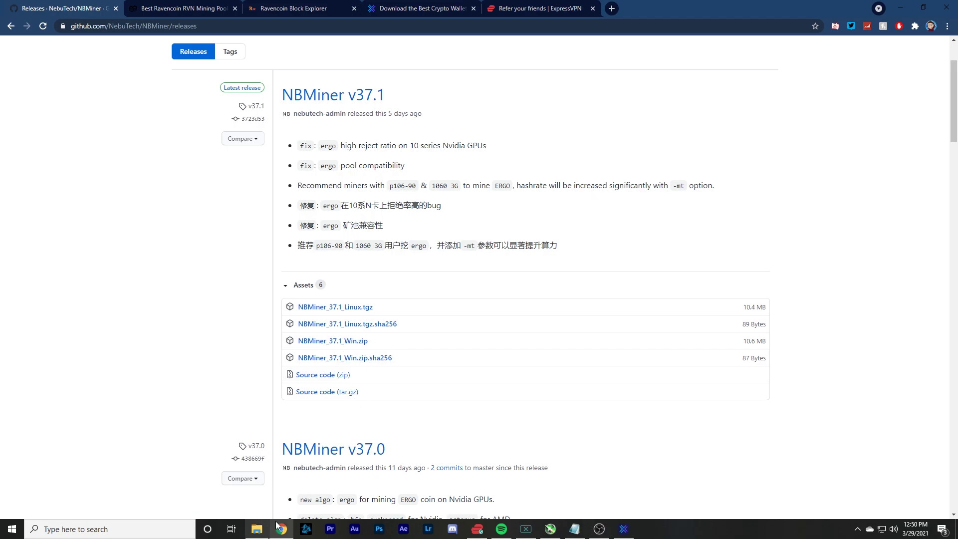
# - Open Downloads in File Explorer and look inside the NBMiner_37.0_Win.zip archive
pyautogui.click(256, 529)
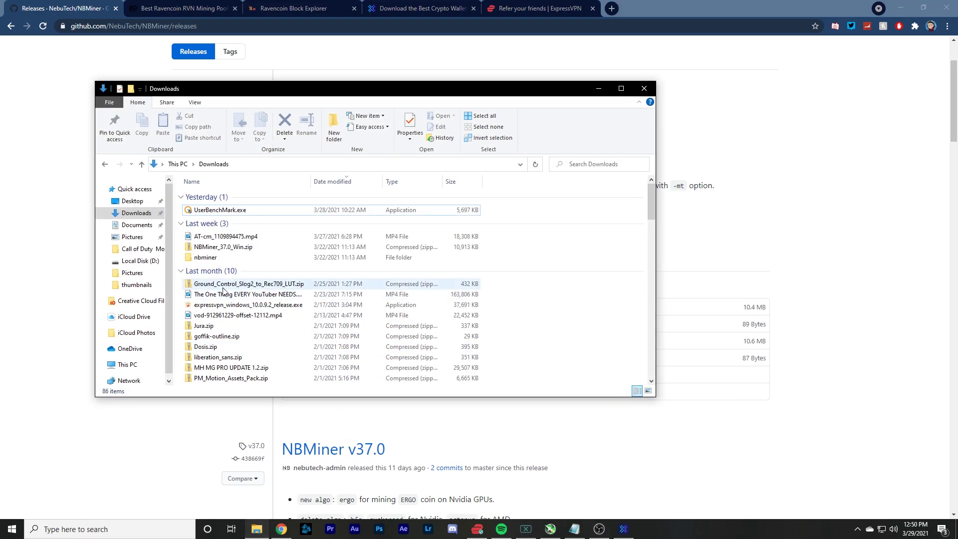
pyautogui.click(222, 247)
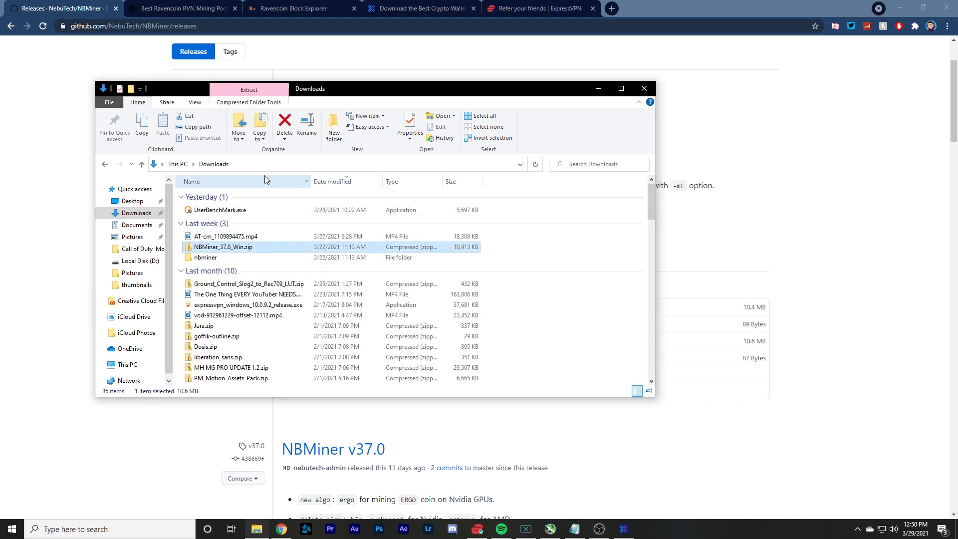
pyautogui.doubleClick(223, 247)
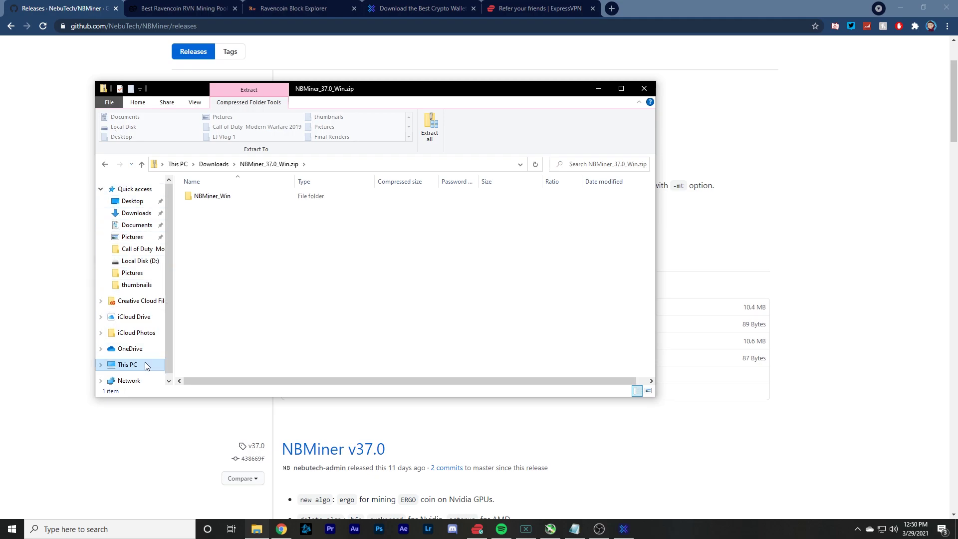
# - Open the extracted nbminer folder and its NBMiner_Win subfolder listing 19 files
pyautogui.click(147, 214)
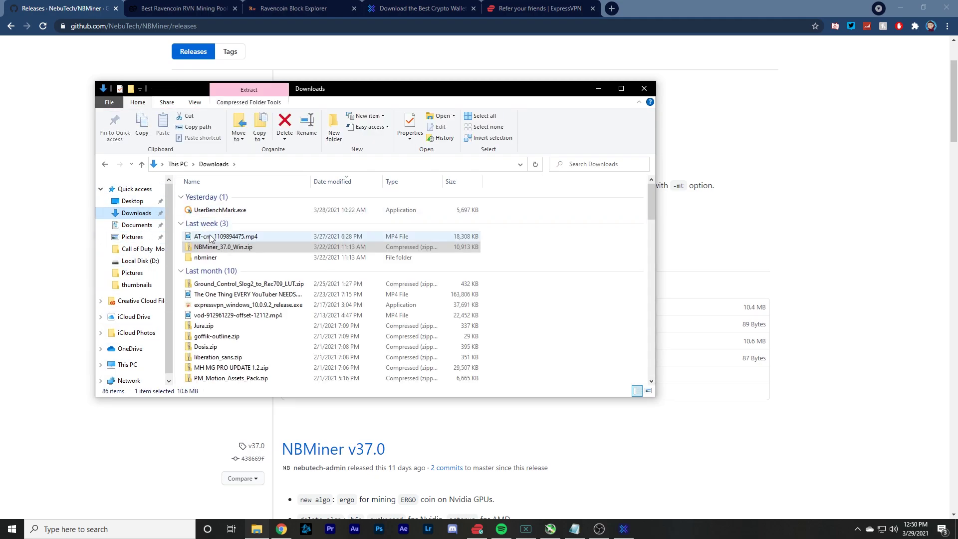
pyautogui.click(223, 258)
pyautogui.doubleClick(223, 258)
pyautogui.doubleClick(225, 193)
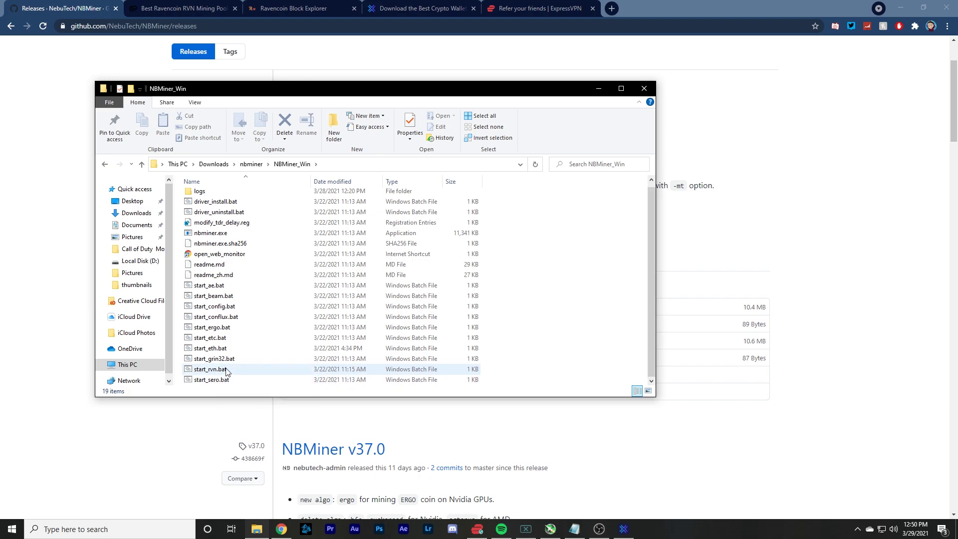
# - Untick 'Hide extensions for known file types' in File Explorer Options and apply it
pyautogui.click(144, 529)
pyautogui.write('f')
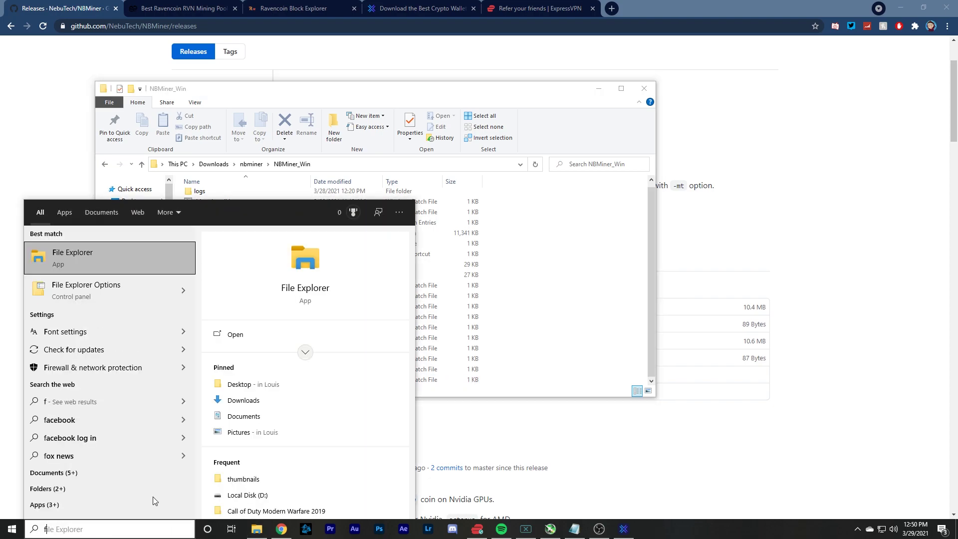
pyautogui.write('ile')
pyautogui.click(120, 299)
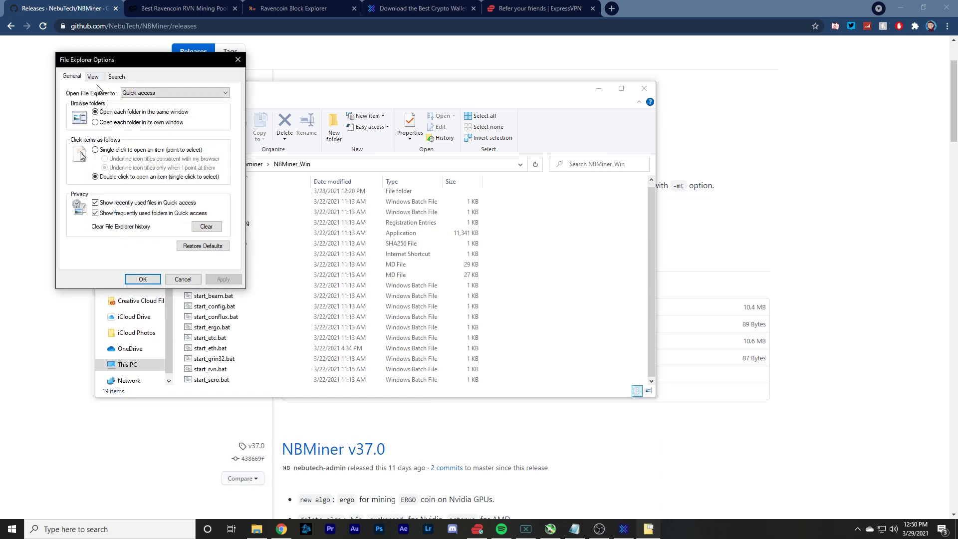
pyautogui.click(94, 77)
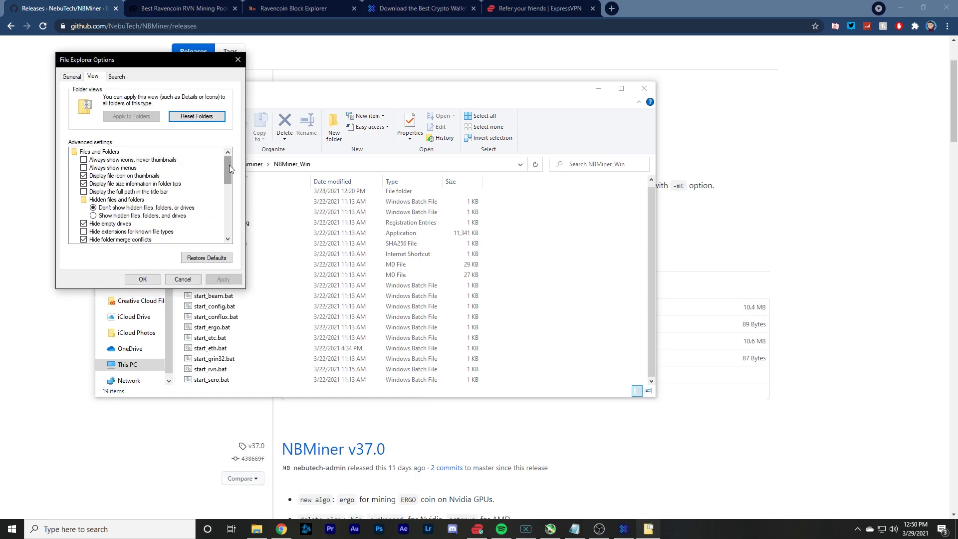
pyautogui.moveTo(229, 165); pyautogui.dragTo(229, 178)
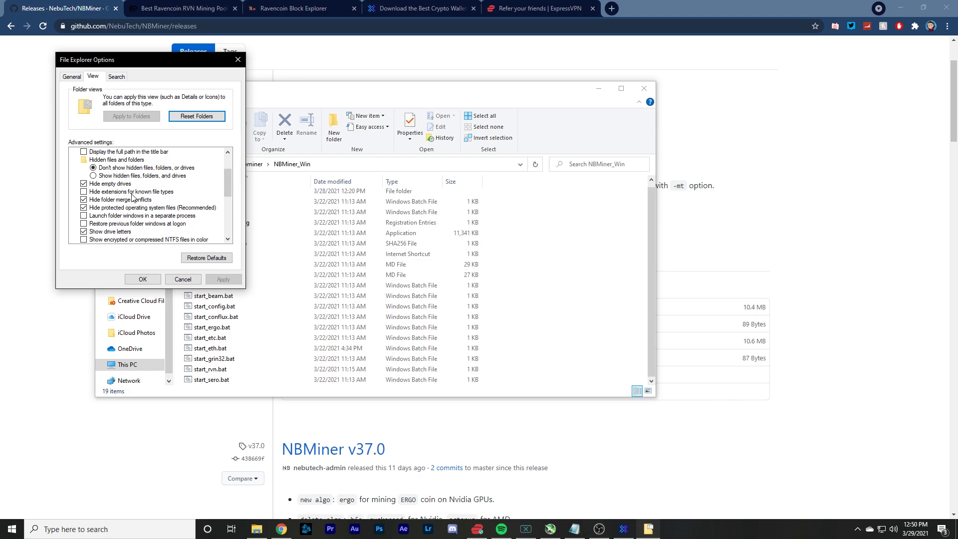
pyautogui.click(84, 192)
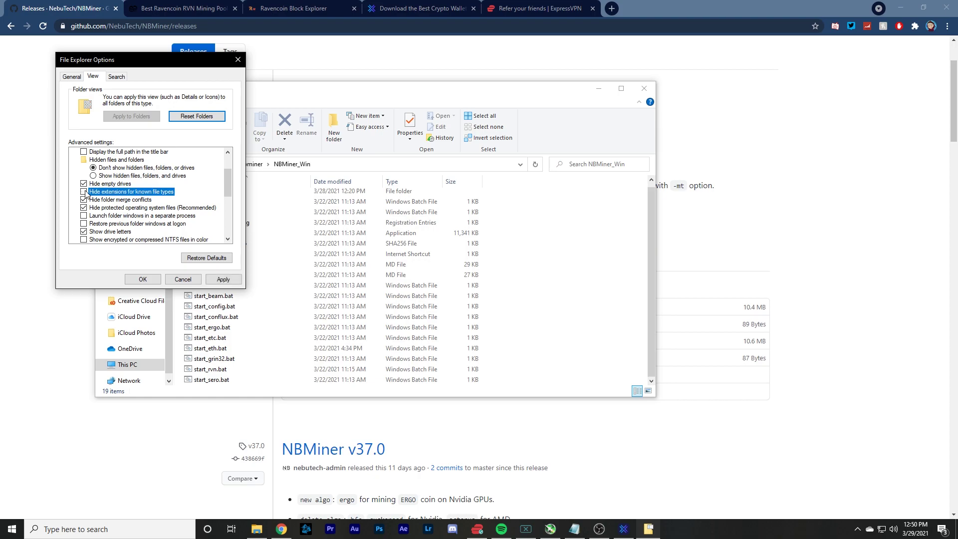
pyautogui.click(223, 279)
# - Open start_rvn.bat in Notepad and select the old wallet address after -u
pyautogui.click(142, 279)
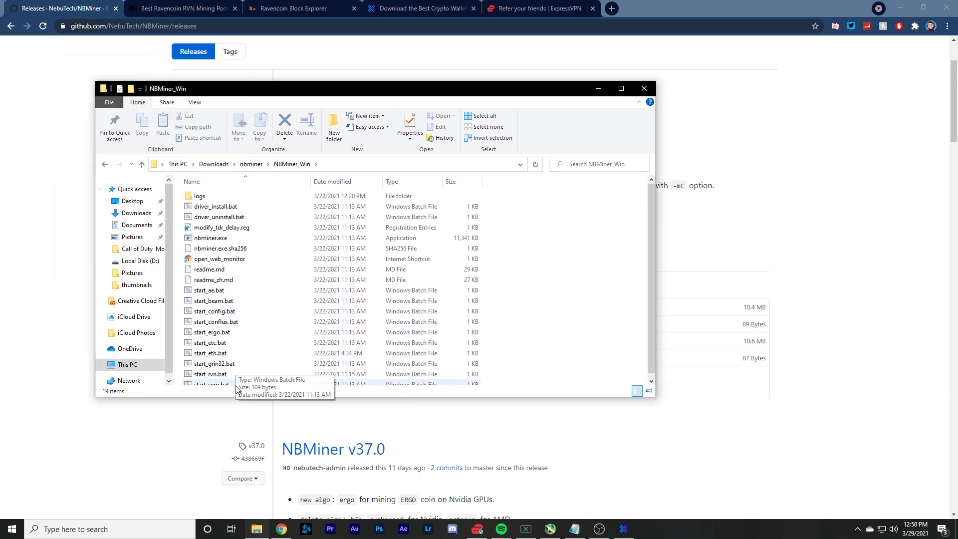
pyautogui.scroll(-1, 237, 384)
pyautogui.rightClick(228, 370)
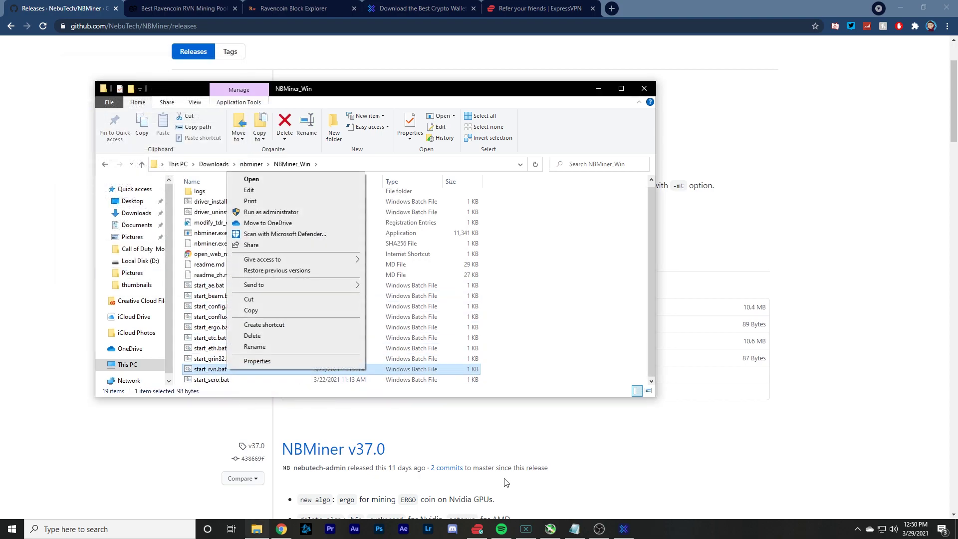
pyautogui.click(574, 529)
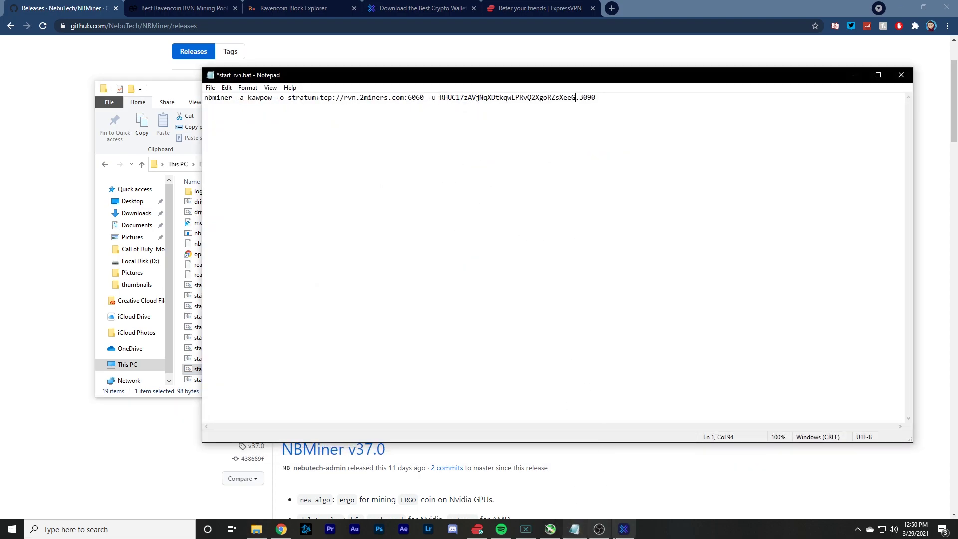
pyautogui.moveTo(440, 102); pyautogui.dragTo(572, 110)
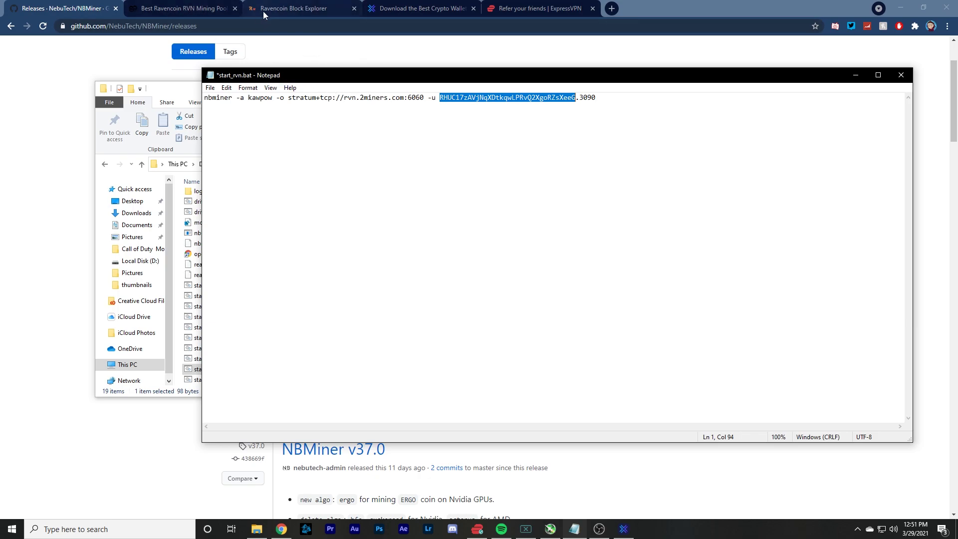
# - On the 2Miners RVN help page, select the NBMiner pool address stratum+tcp://rvn.2miners.com:6060
pyautogui.click(180, 9)
pyautogui.scroll(-5, 498, 235)
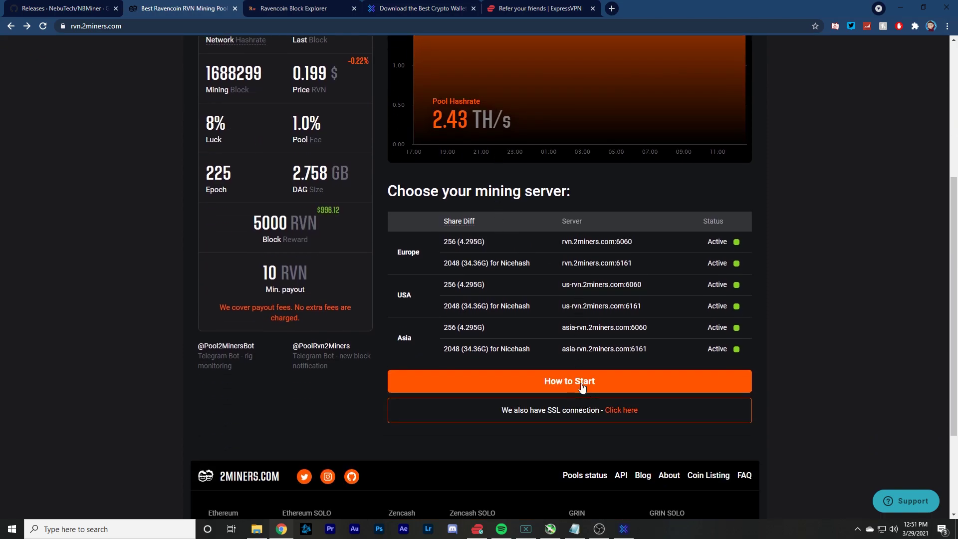
pyautogui.click(625, 412)
pyautogui.scroll(7, 371, 299)
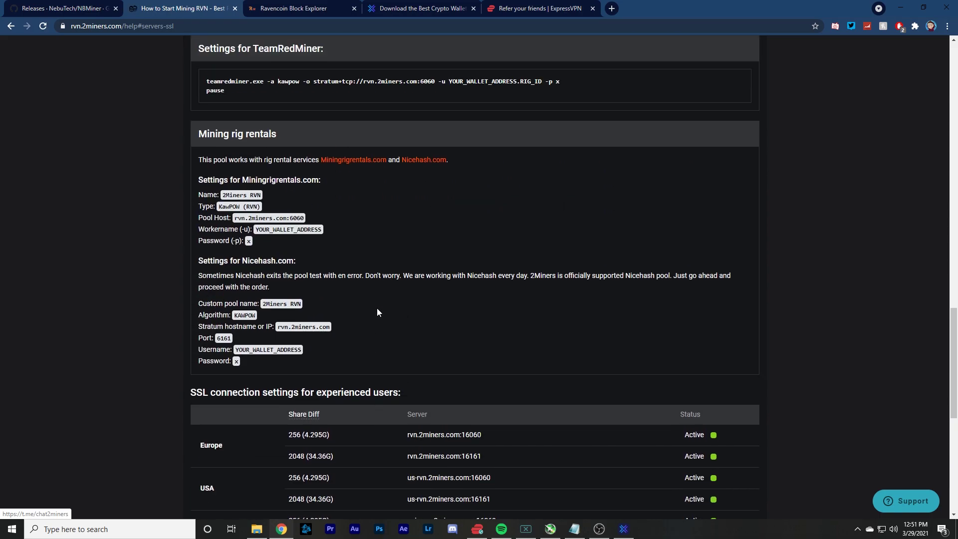
pyautogui.scroll(6, 376, 307)
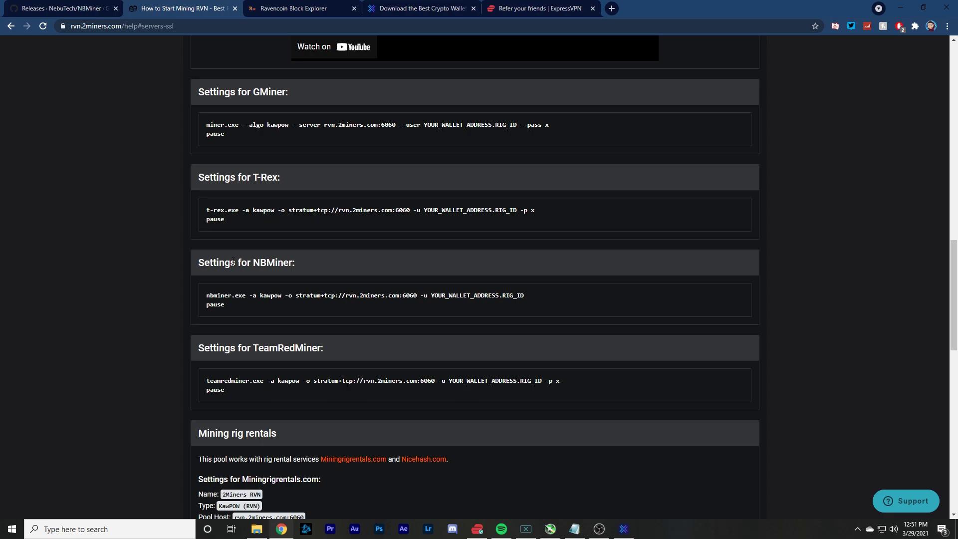
pyautogui.moveTo(295, 295); pyautogui.dragTo(416, 296)
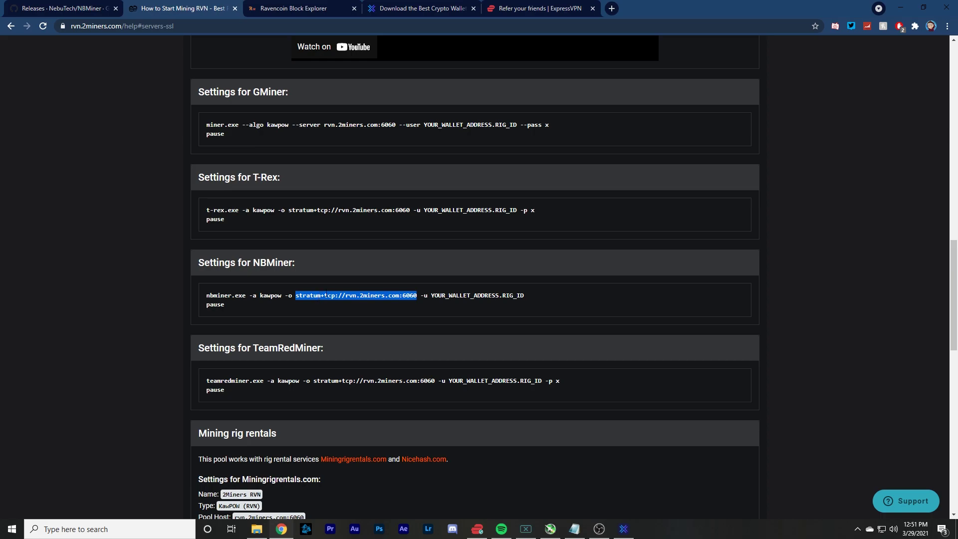
pyautogui.scroll(-8, 342, 274)
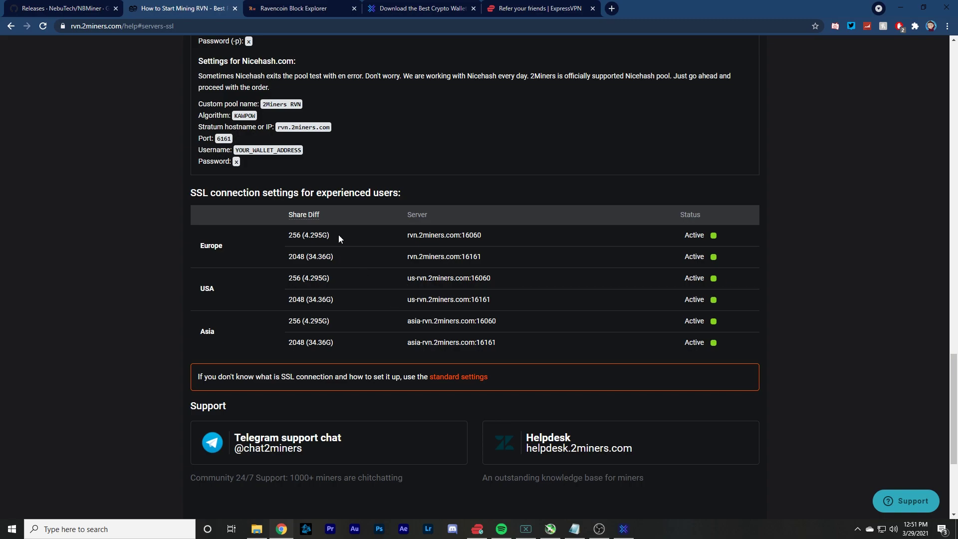
pyautogui.scroll(9, 336, 192)
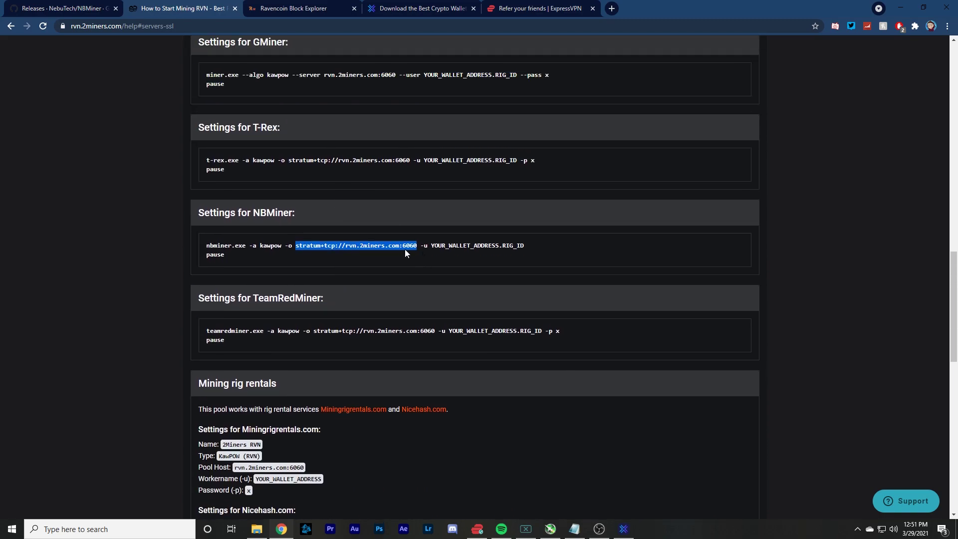
# - Check the pool address in start_rvn.bat against the 2Miners one
pyautogui.click(574, 529)
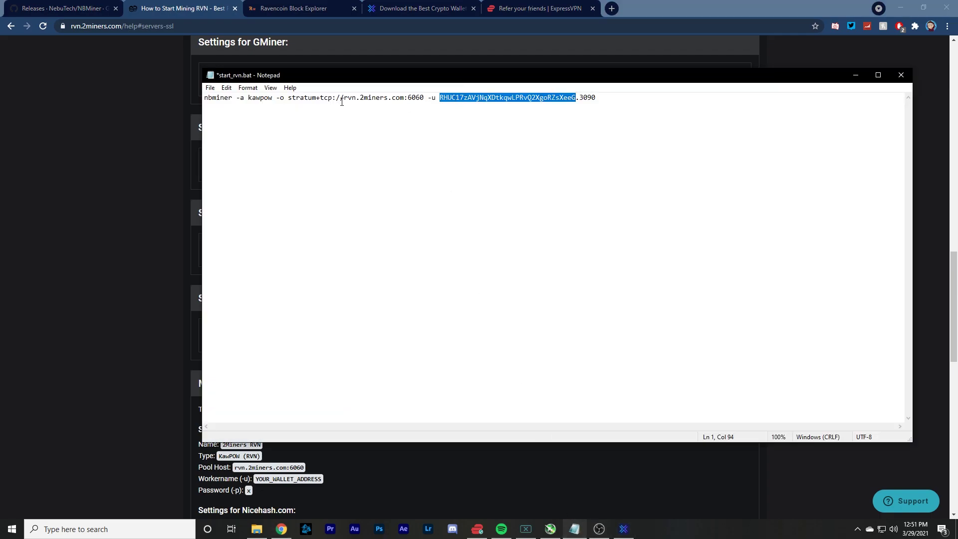
pyautogui.moveTo(342, 100); pyautogui.dragTo(426, 100)
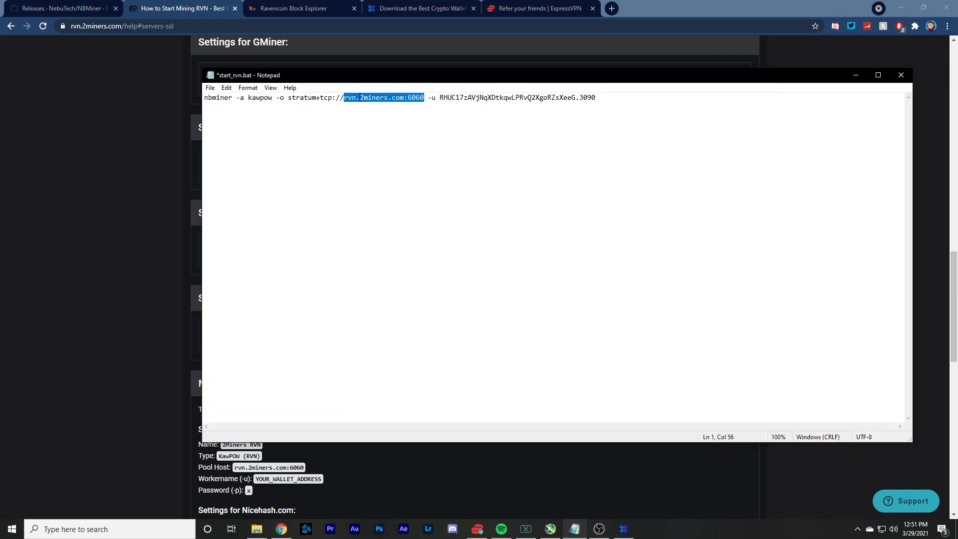
pyautogui.click(364, 114)
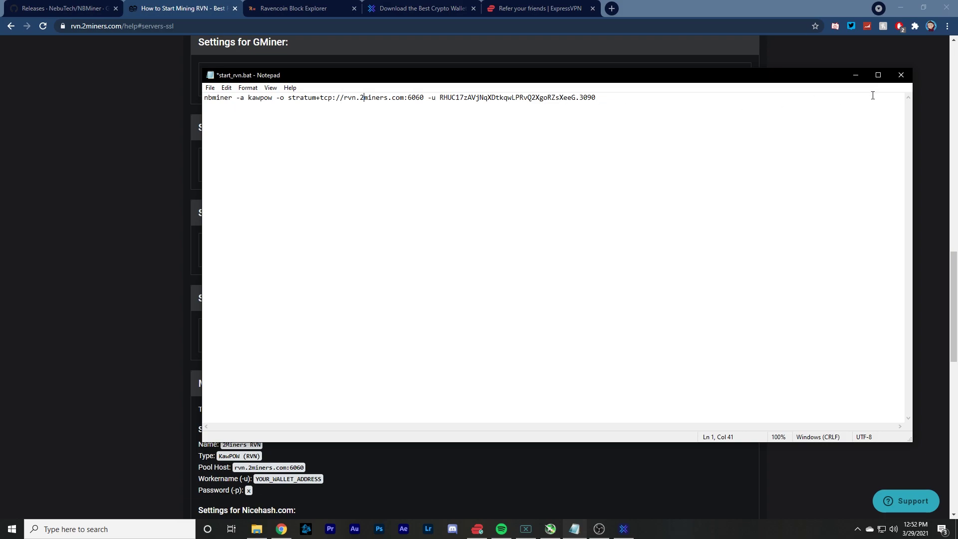
# - Close start_rvn.bat without saving and return to the NBMiner_Win folder
pyautogui.click(900, 75)
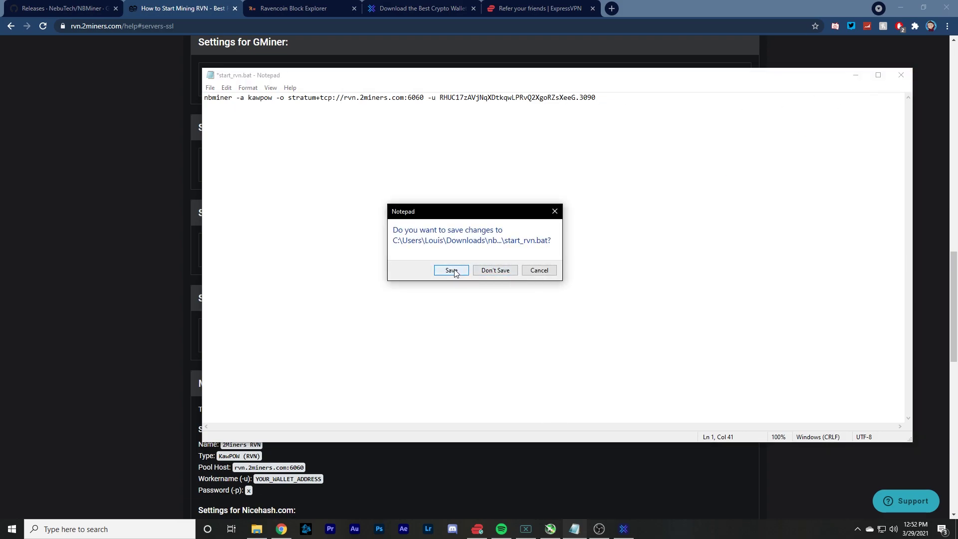
pyautogui.click(501, 271)
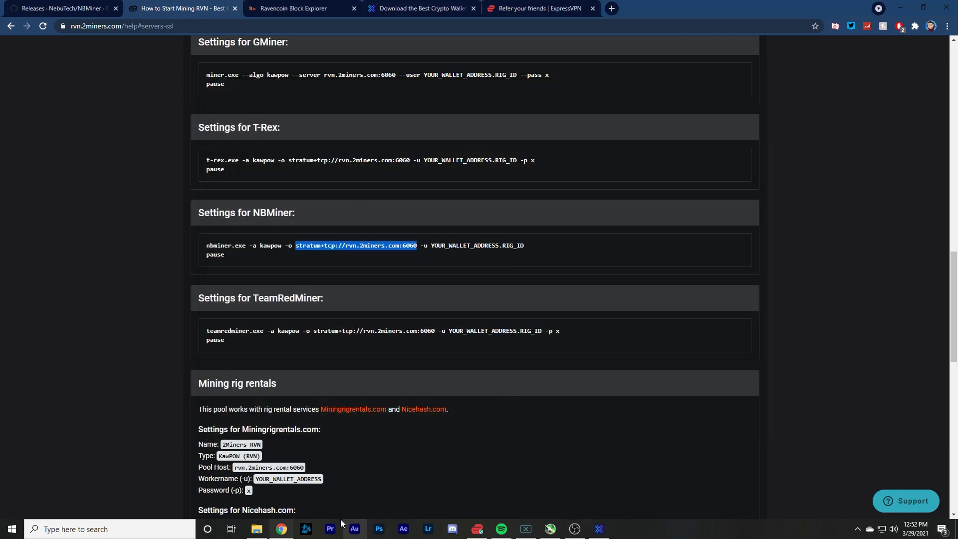
pyautogui.click(254, 529)
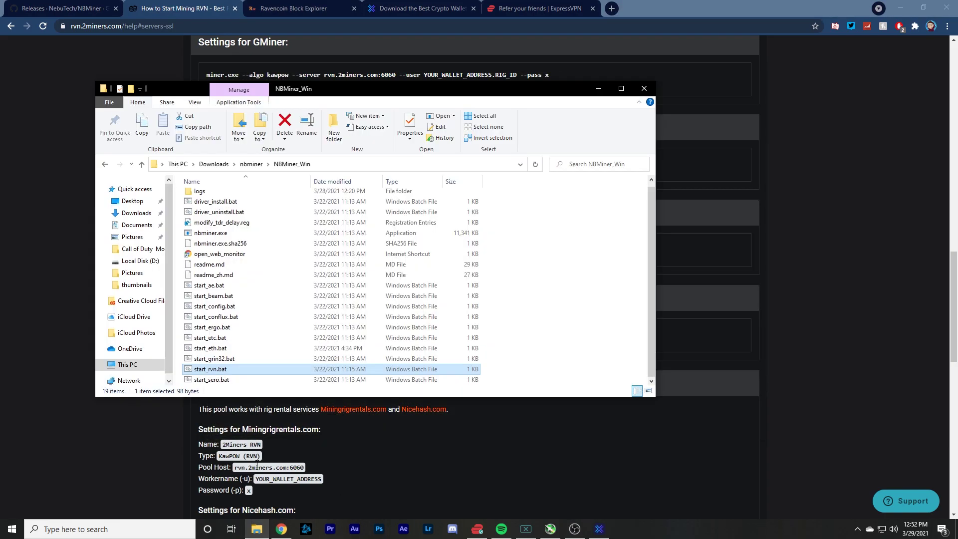
# - Run start_rvn.bat so NBMiner mines kawpow on rvn.2miners.com:6060 with the RTX 3090
pyautogui.doubleClick(218, 371)
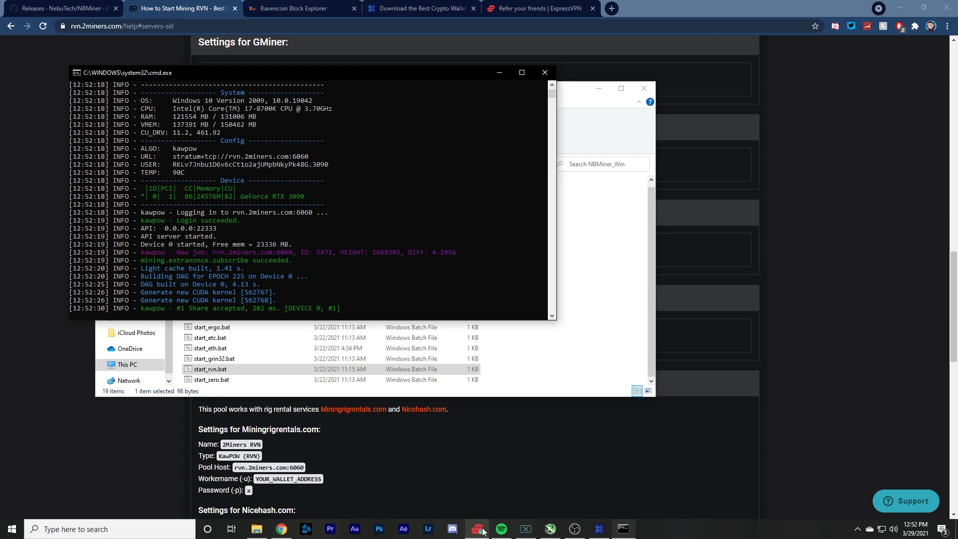
pyautogui.moveTo(483, 528)
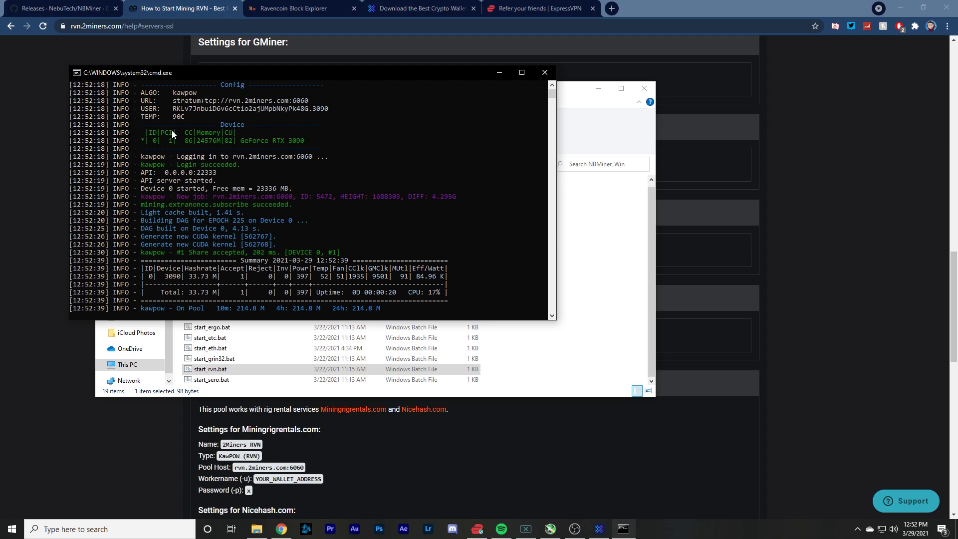
pyautogui.scroll(-2, 293, 215)
pyautogui.scroll(2, 289, 221)
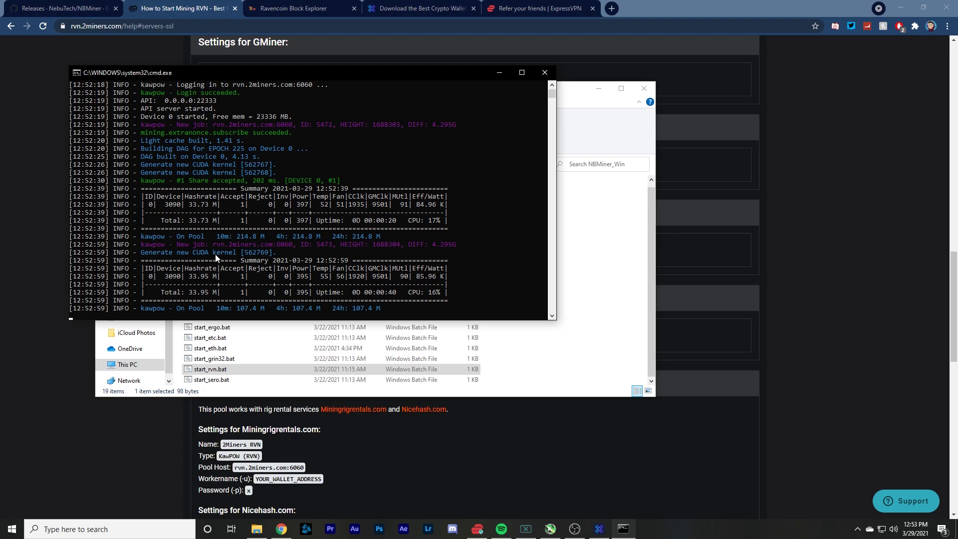
# - Open Windows Security's Virus & threat protection settings and view the Defender exclusions list
pyautogui.click(104, 530)
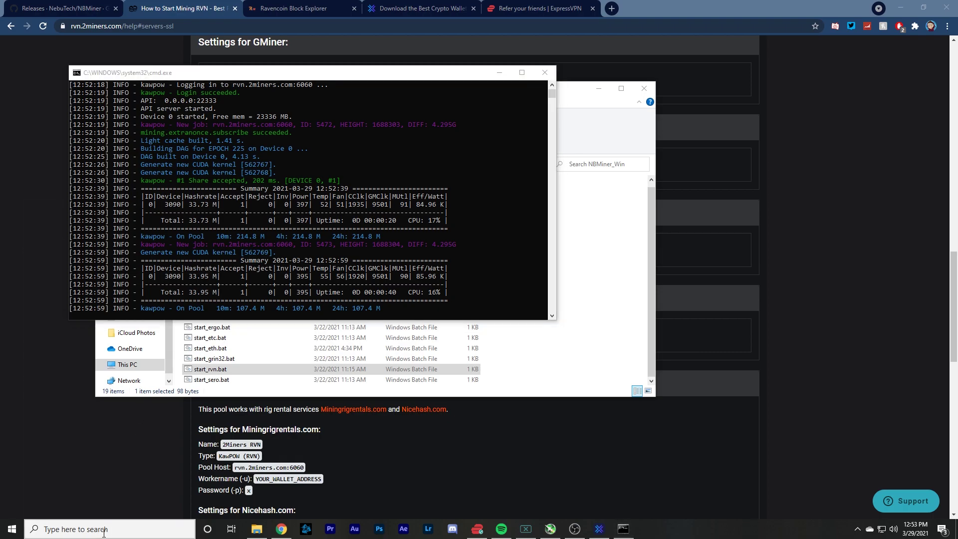
pyautogui.write('wind')
pyautogui.click(121, 252)
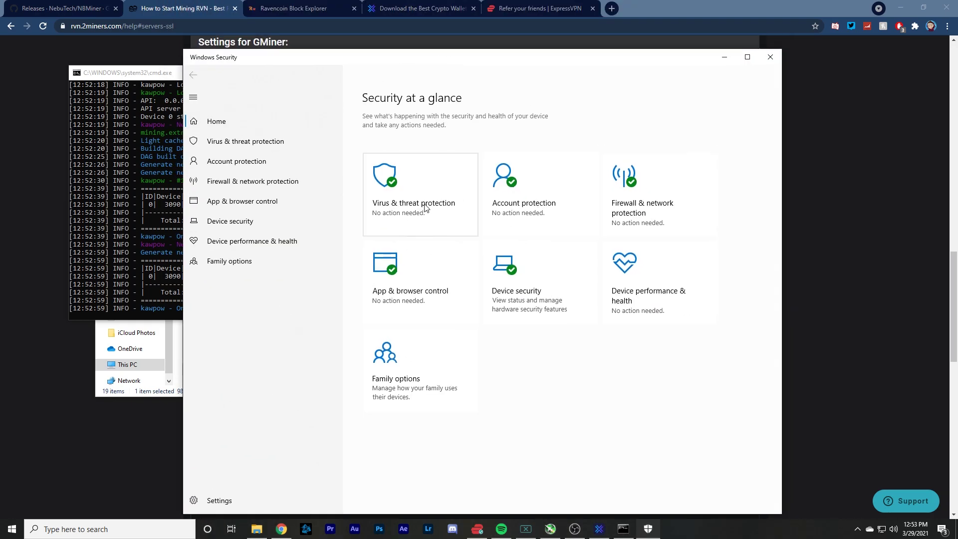
pyautogui.click(244, 143)
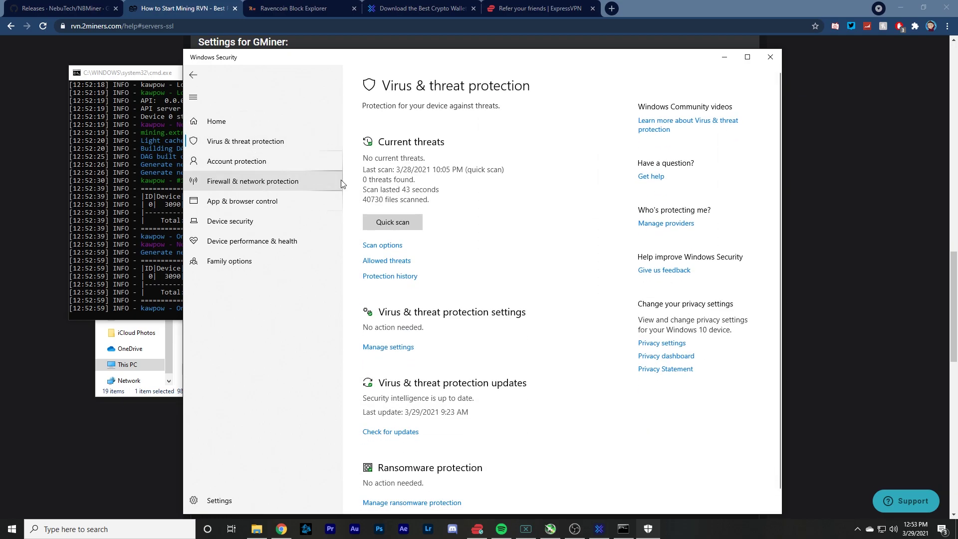
pyautogui.scroll(-1, 430, 263)
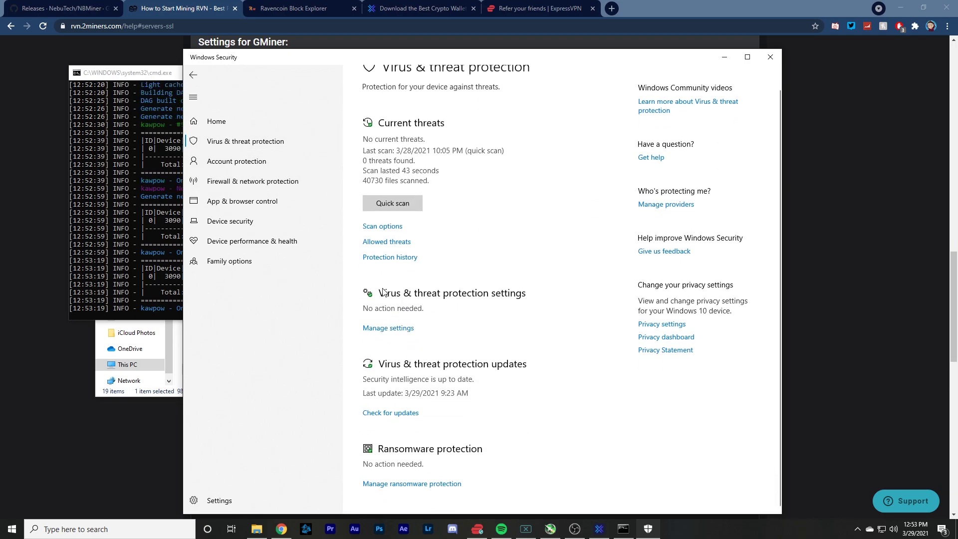
pyautogui.click(390, 329)
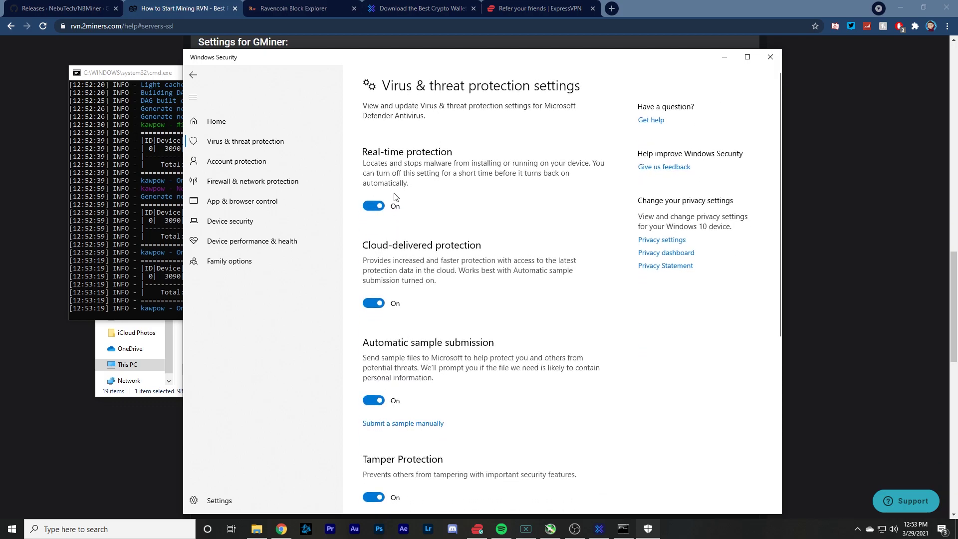
pyautogui.scroll(-5, 429, 215)
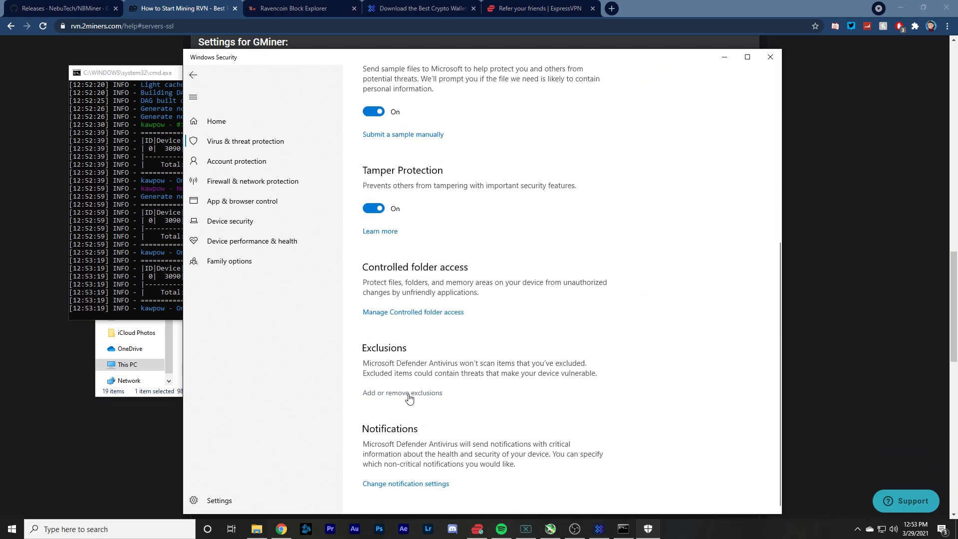
pyautogui.click(408, 393)
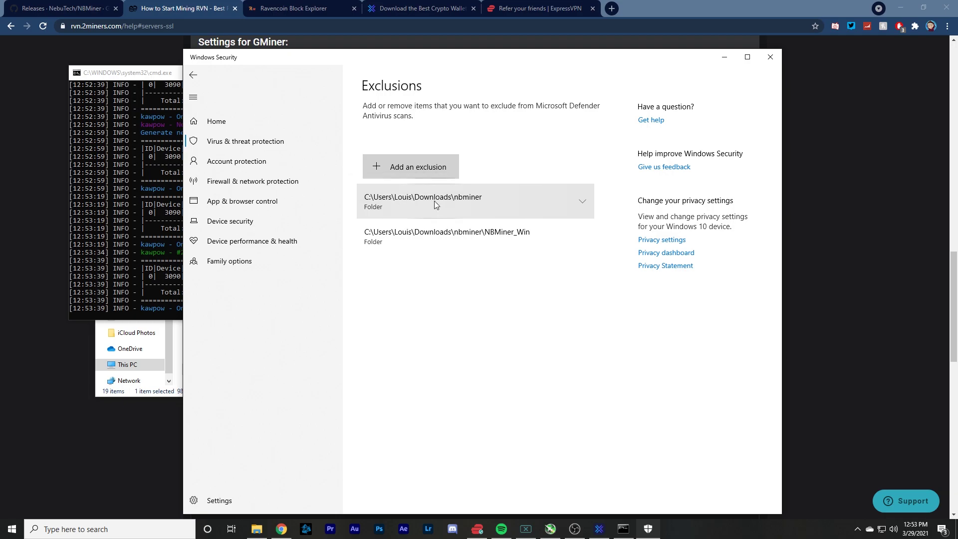
# - Bring Exodus to the front to view the Ravencoin wallet's 268.73549991 RVN balance
pyautogui.click(598, 528)
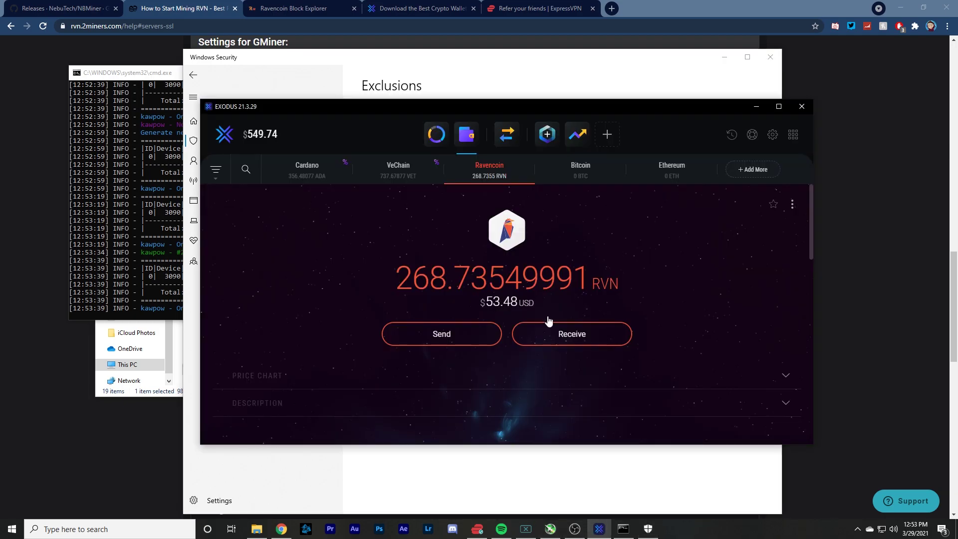